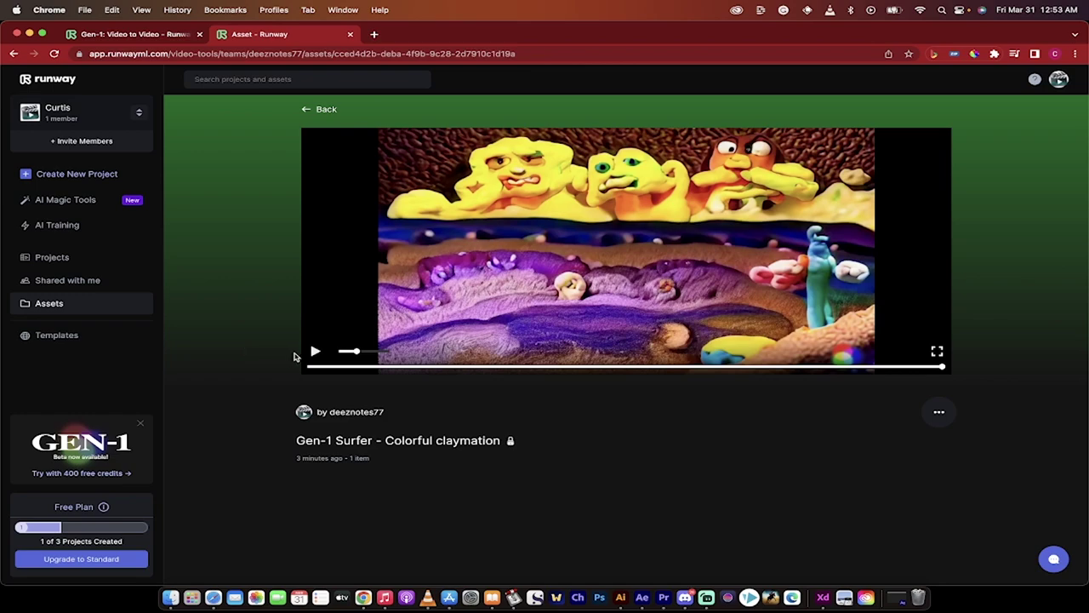
Step: Play the claymation result and the original surfer clip side by side in their tabs to compare them
{"action": "left_click", "coordinate": [313, 352]}
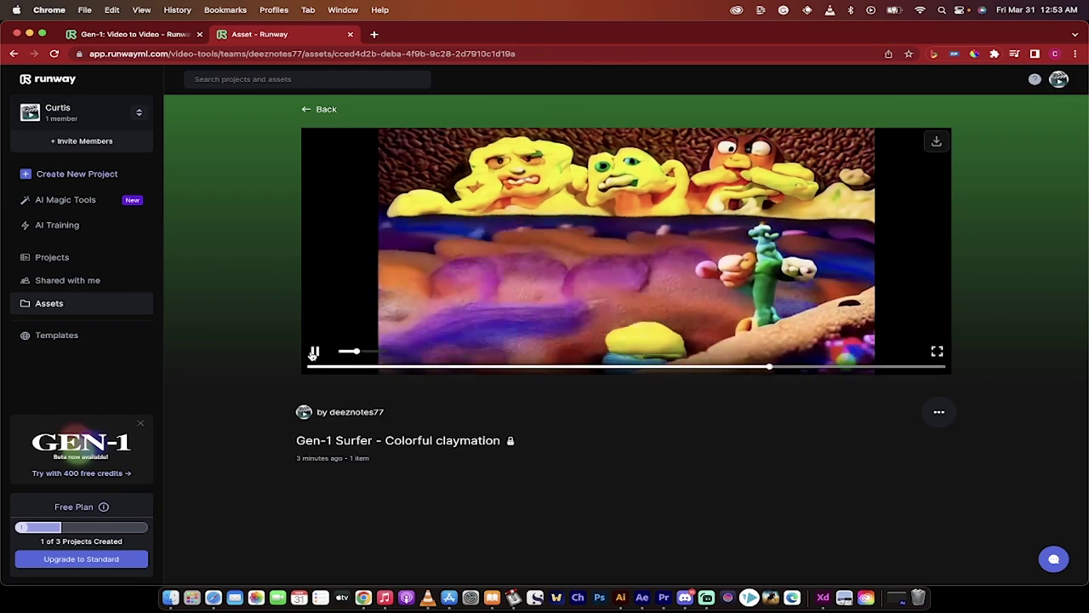
{"action": "left_click", "coordinate": [313, 353]}
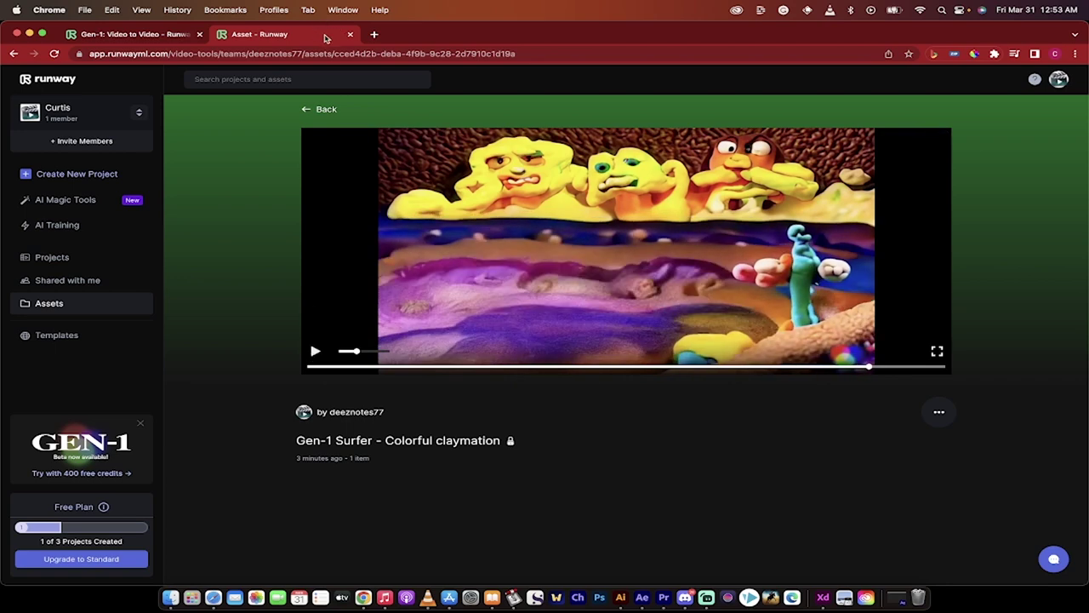
{"action": "left_click", "coordinate": [144, 39]}
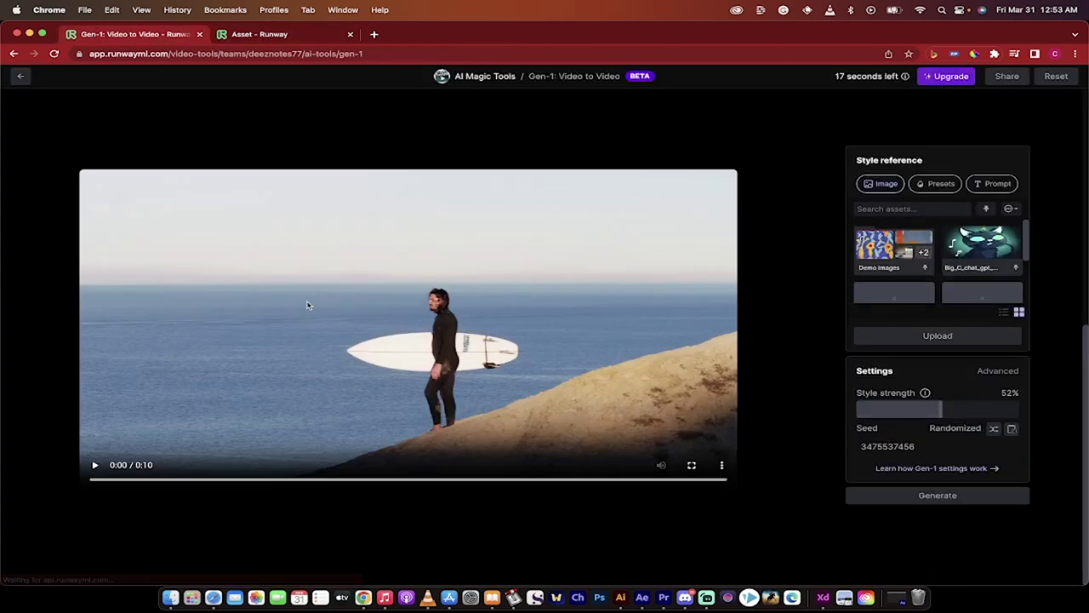
{"action": "left_click", "coordinate": [95, 466]}
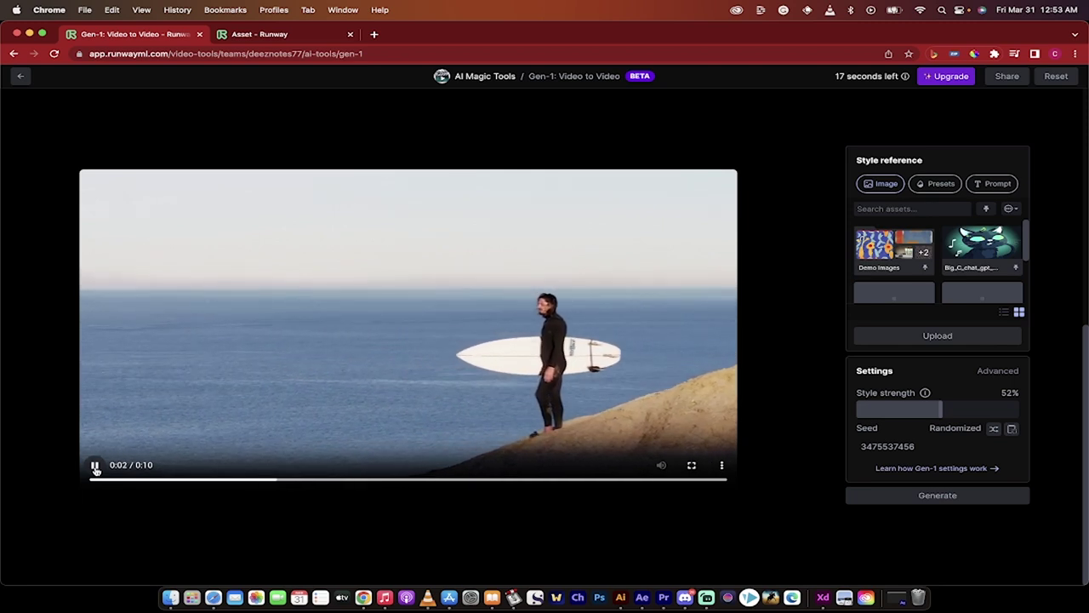
{"action": "left_click", "coordinate": [96, 470]}
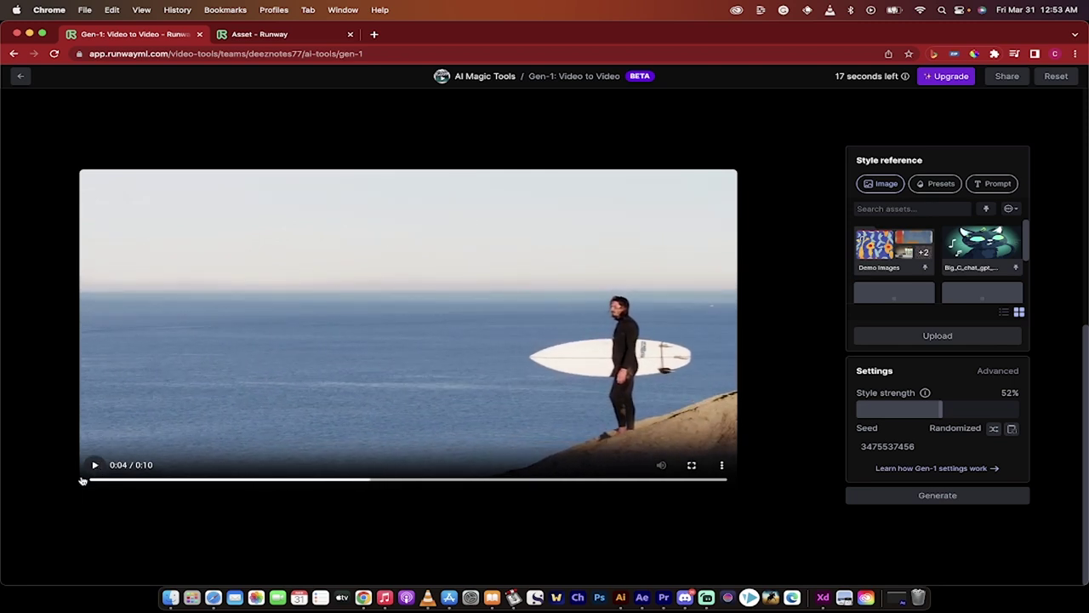
{"action": "left_click", "coordinate": [88, 480]}
{"action": "left_click", "coordinate": [94, 467]}
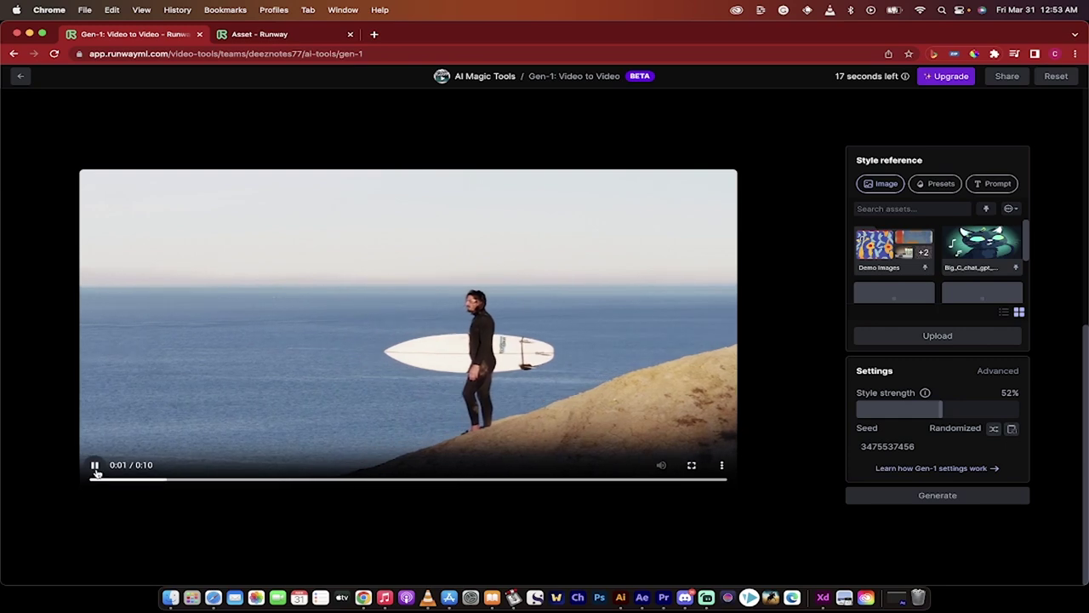
{"action": "left_click", "coordinate": [97, 470]}
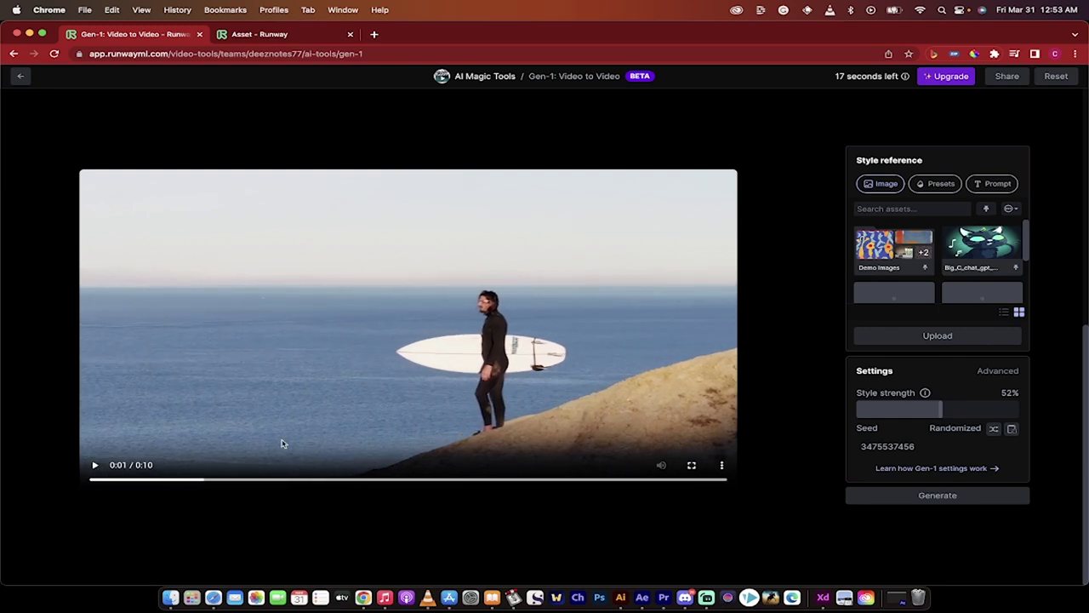
{"action": "left_click", "coordinate": [271, 37]}
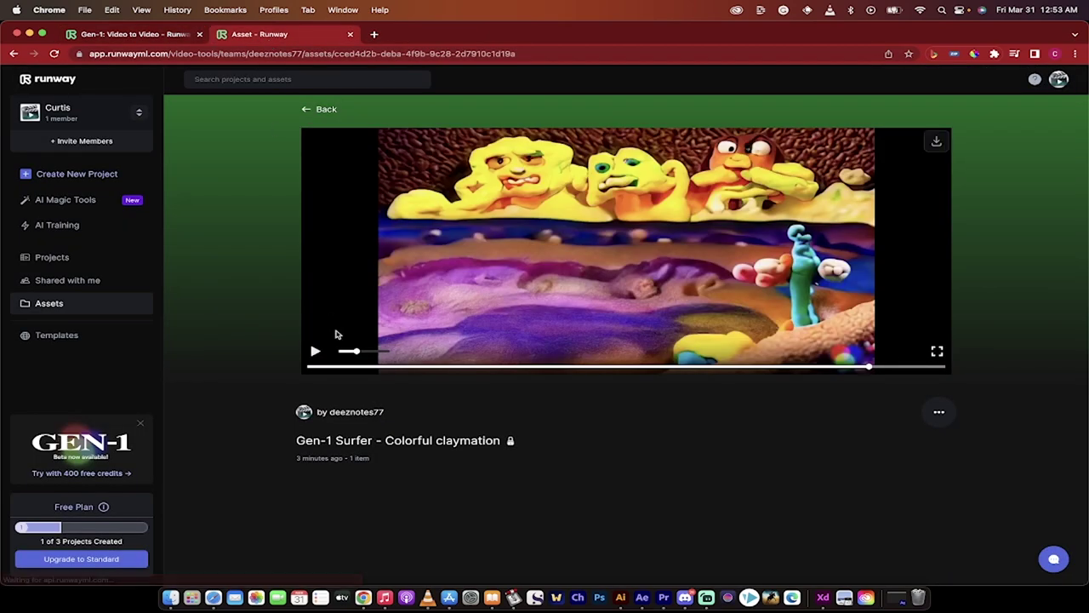
{"action": "left_click", "coordinate": [315, 352]}
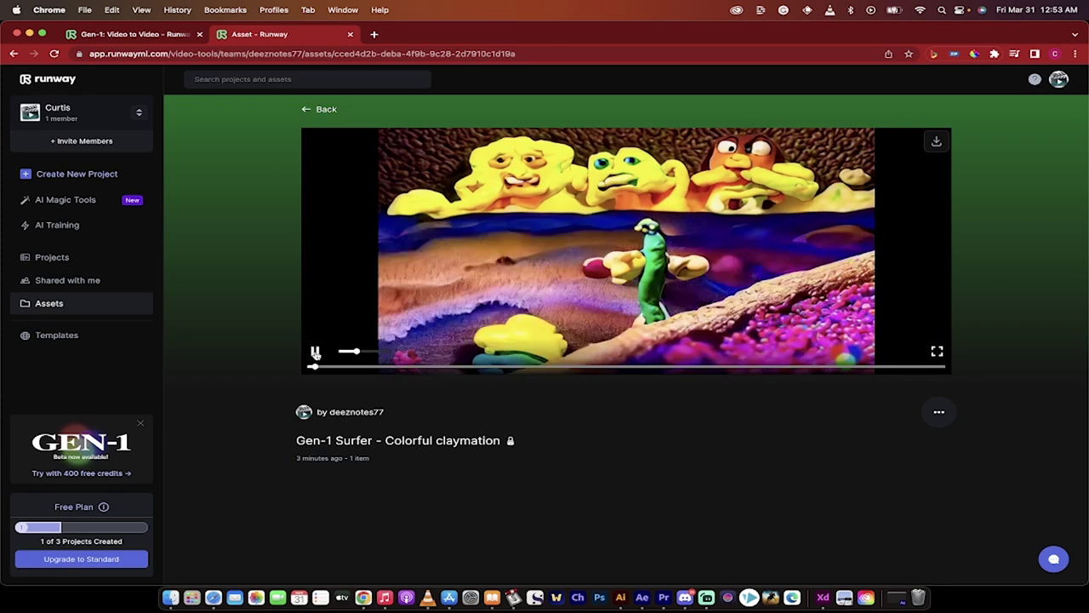
Step: Close the claymation asset page, load runwayml.com, and launch the Gen-1: Video to Video tool
{"action": "left_click", "coordinate": [348, 34]}
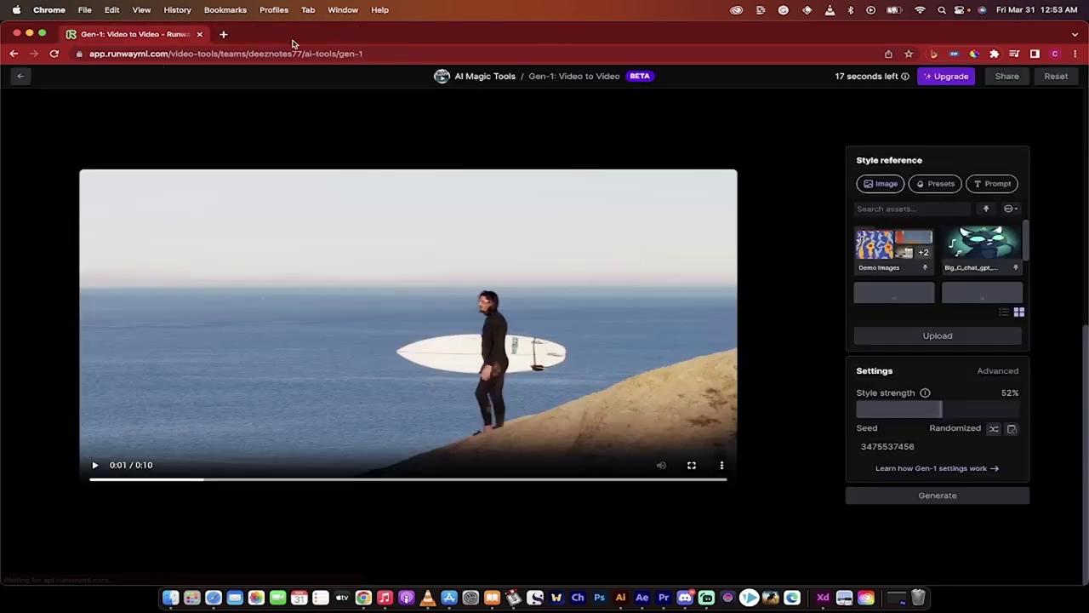
{"action": "left_click", "coordinate": [287, 48]}
{"action": "type", "text": "runwayml.com"}
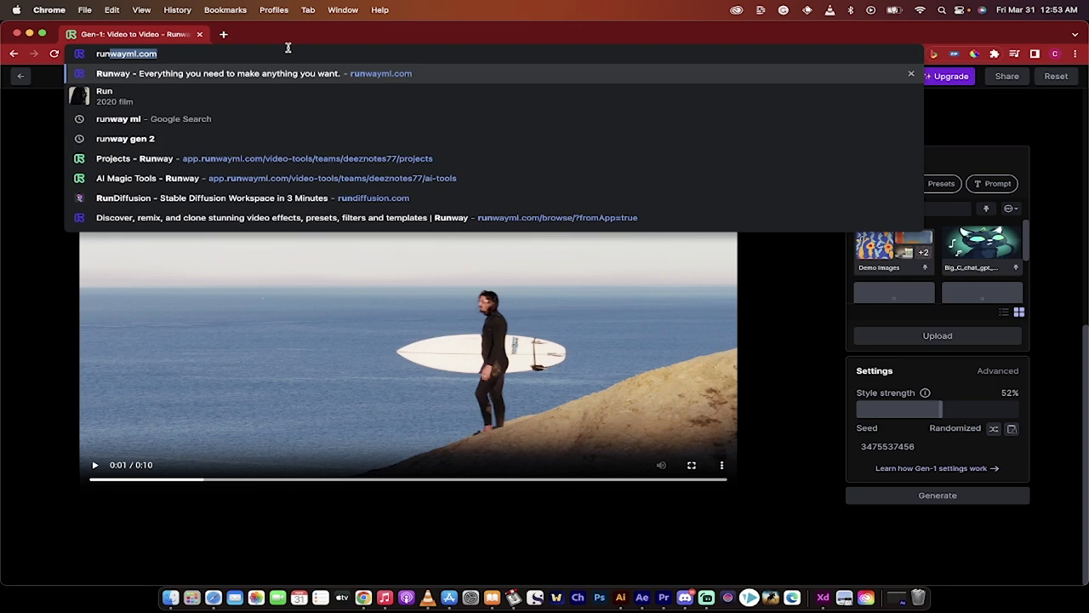
{"action": "key", "text": "Return"}
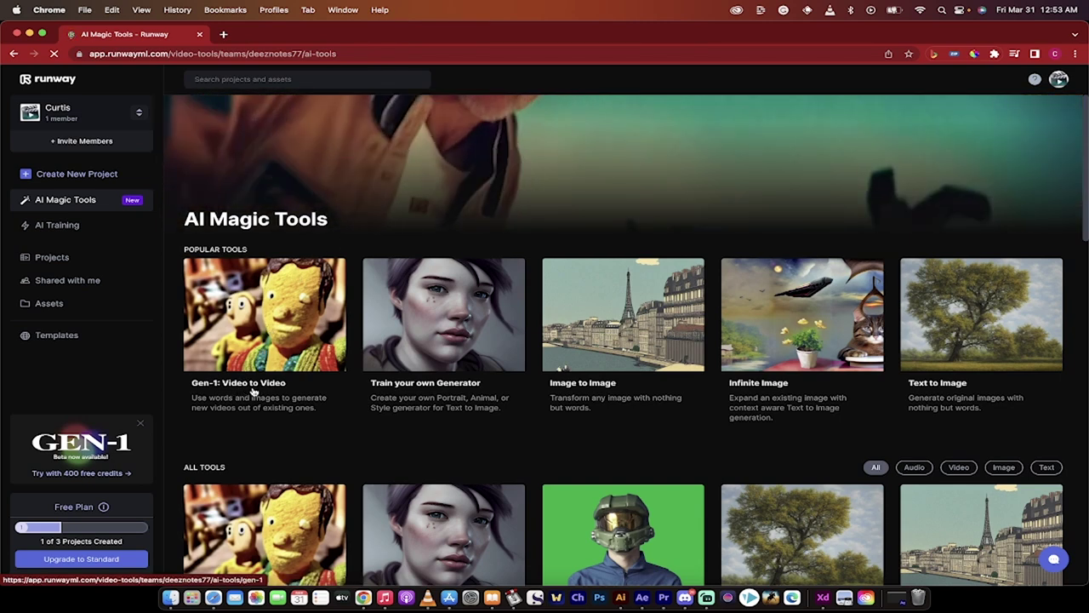
{"action": "left_click", "coordinate": [284, 350]}
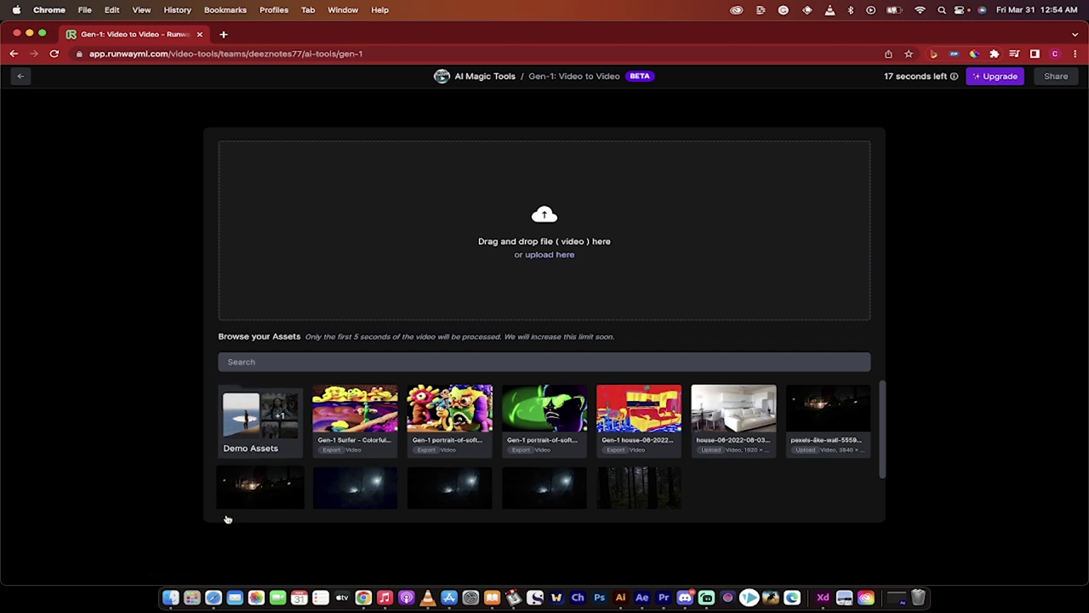
{"action": "left_click", "coordinate": [170, 598]}
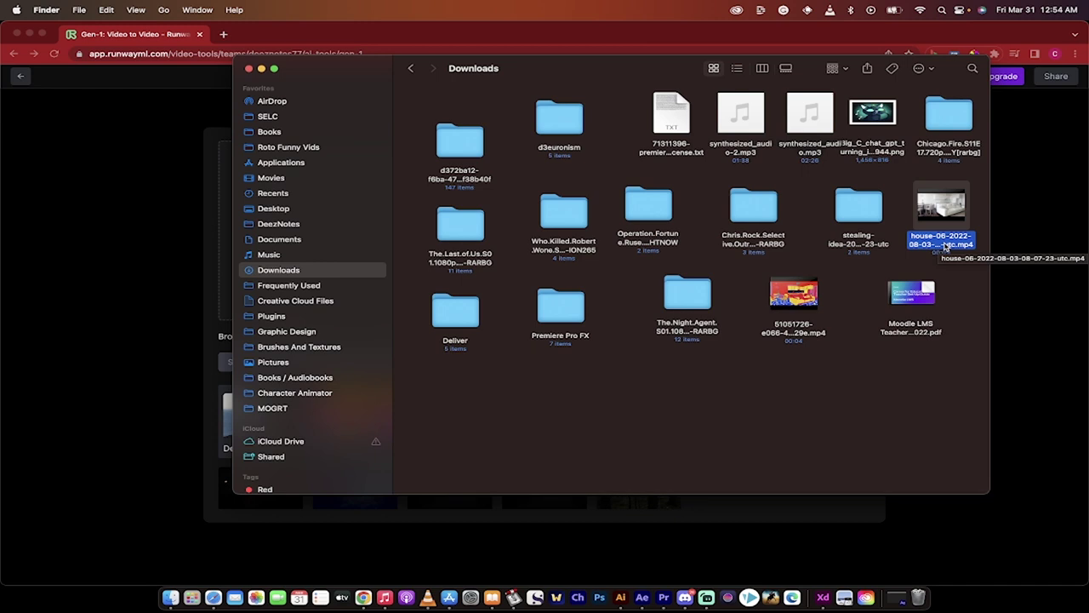
{"action": "left_click_drag", "start_coordinate": [943, 245], "coordinate": [568, 251]}
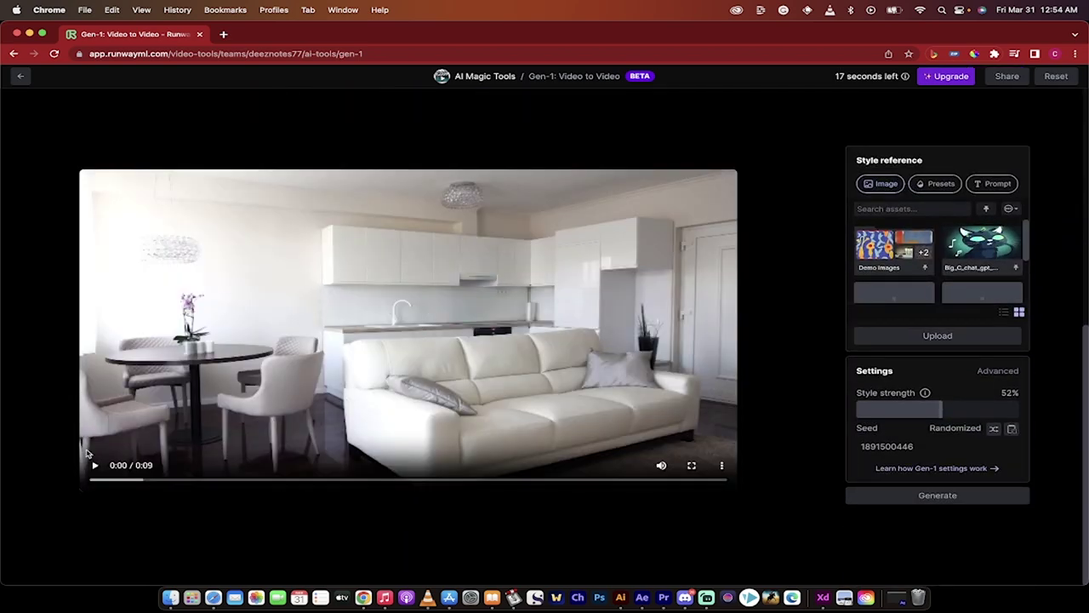
Step: Preview the living-room clip, then set the Big_C_chat_gpt character image as the style reference
{"action": "left_click", "coordinate": [94, 466]}
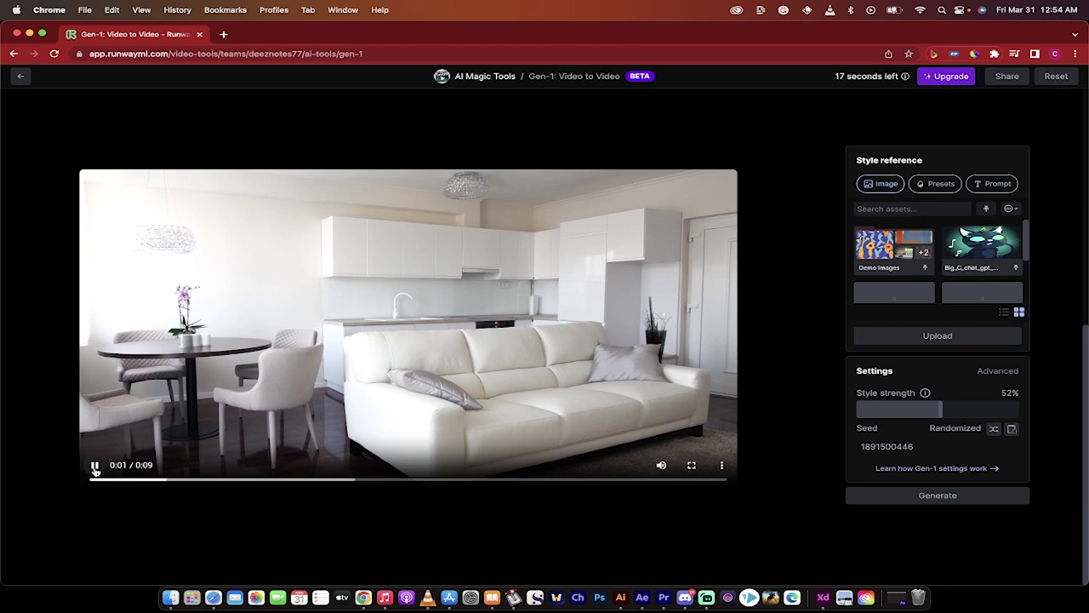
{"action": "left_click", "coordinate": [94, 466]}
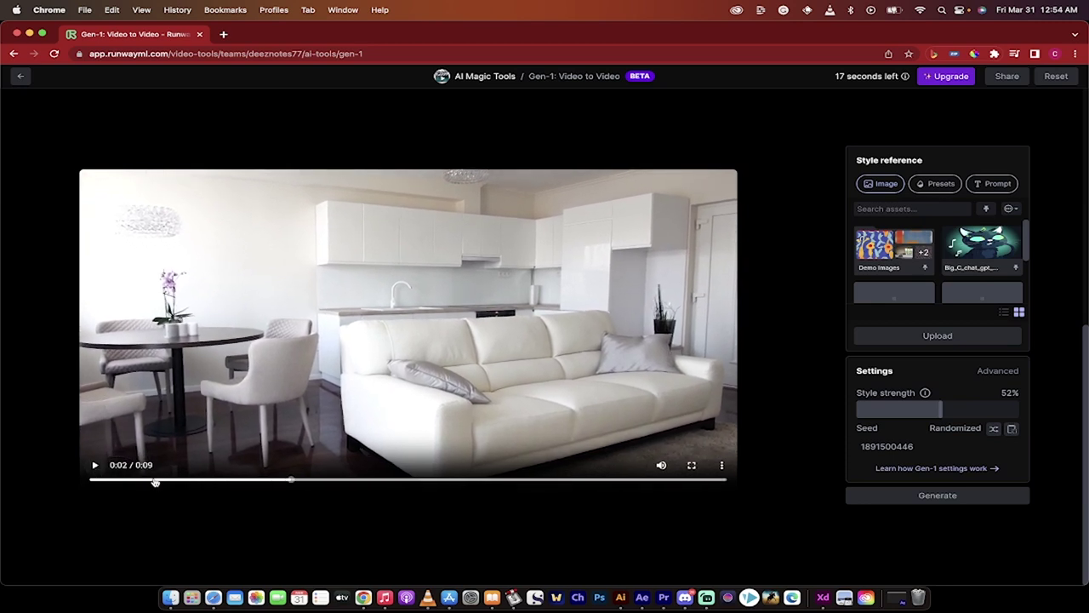
{"action": "left_click", "coordinate": [94, 480]}
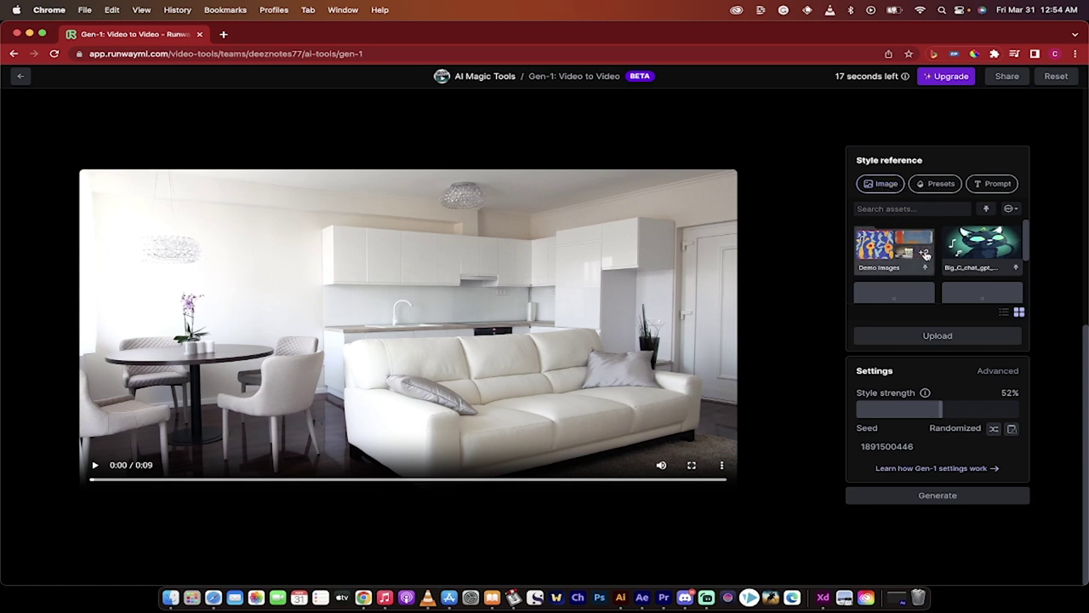
{"action": "left_click", "coordinate": [979, 245]}
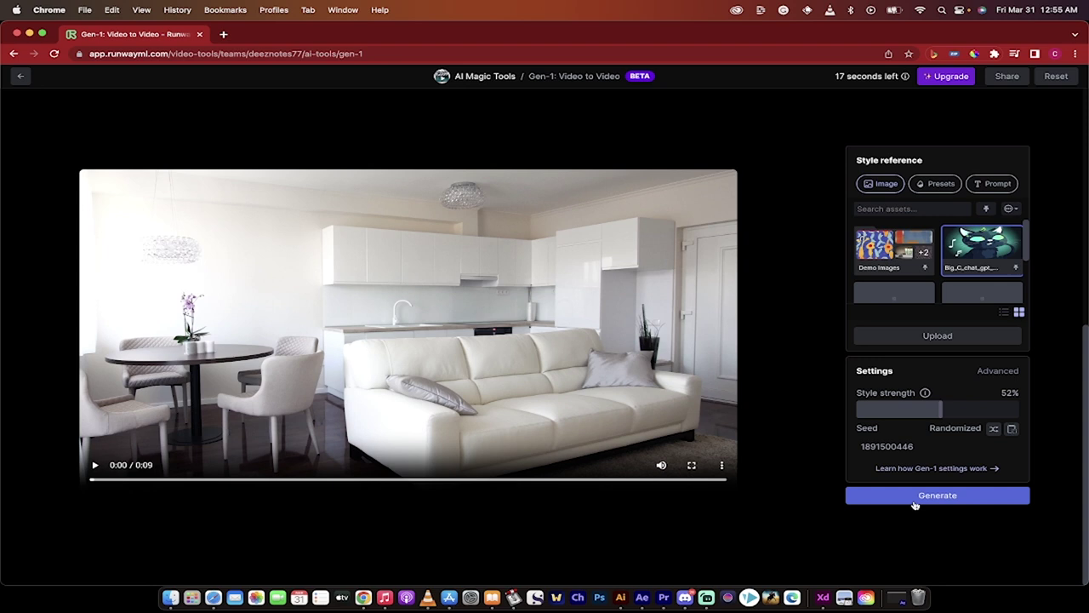
Step: Compare the Claymation, Watercolor, Paper origami, Pen and ink, Charcoal sketch and Cloudscape presets, keeping Claymation
{"action": "left_click", "coordinate": [940, 184]}
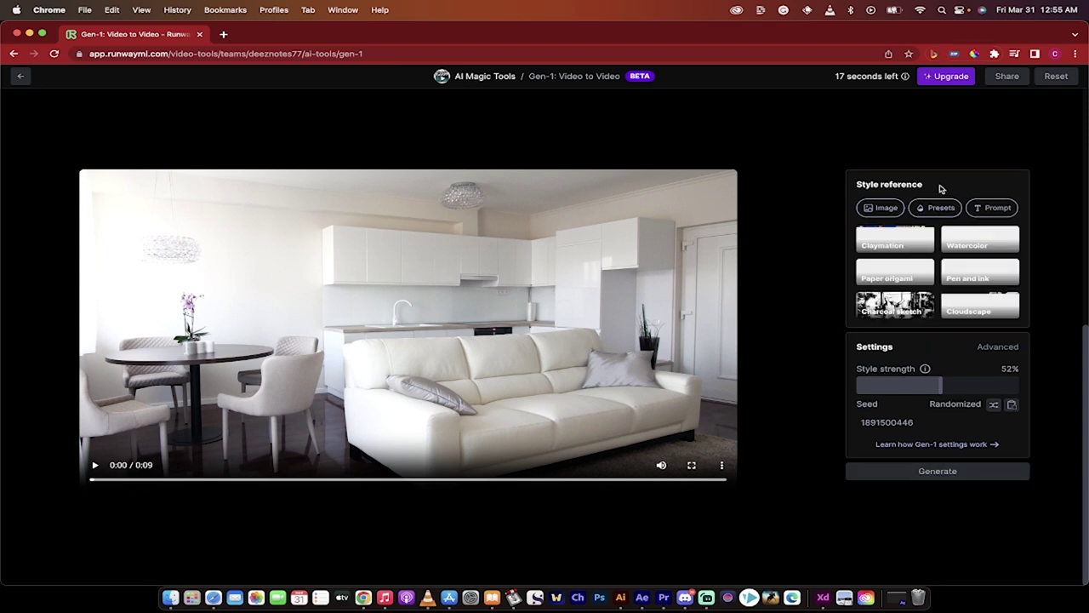
{"action": "left_click", "coordinate": [887, 243]}
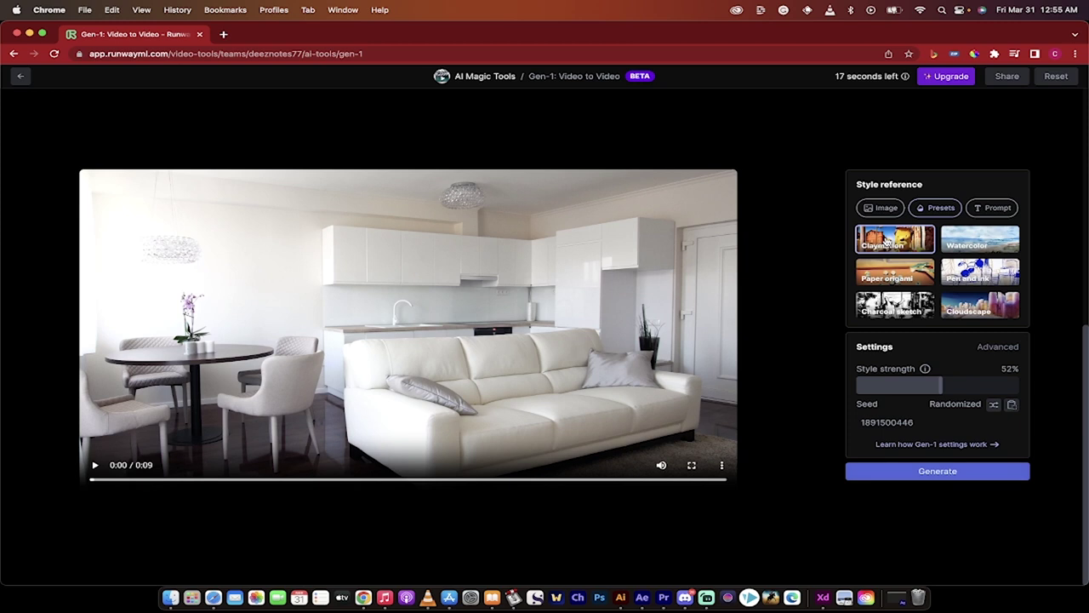
{"action": "left_click", "coordinate": [966, 245]}
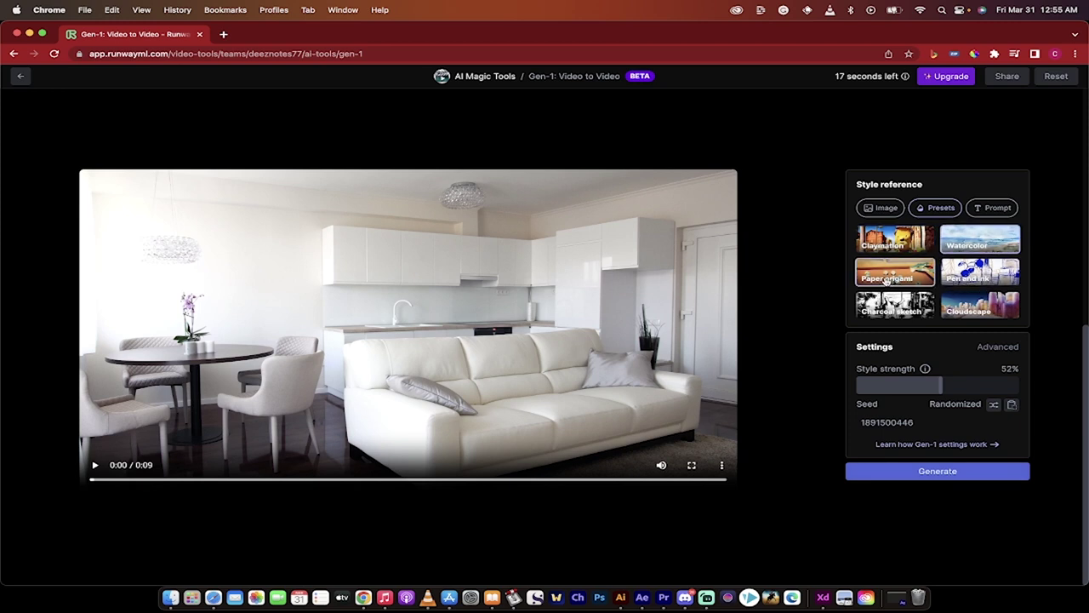
{"action": "left_click", "coordinate": [887, 279]}
{"action": "left_click", "coordinate": [970, 274]}
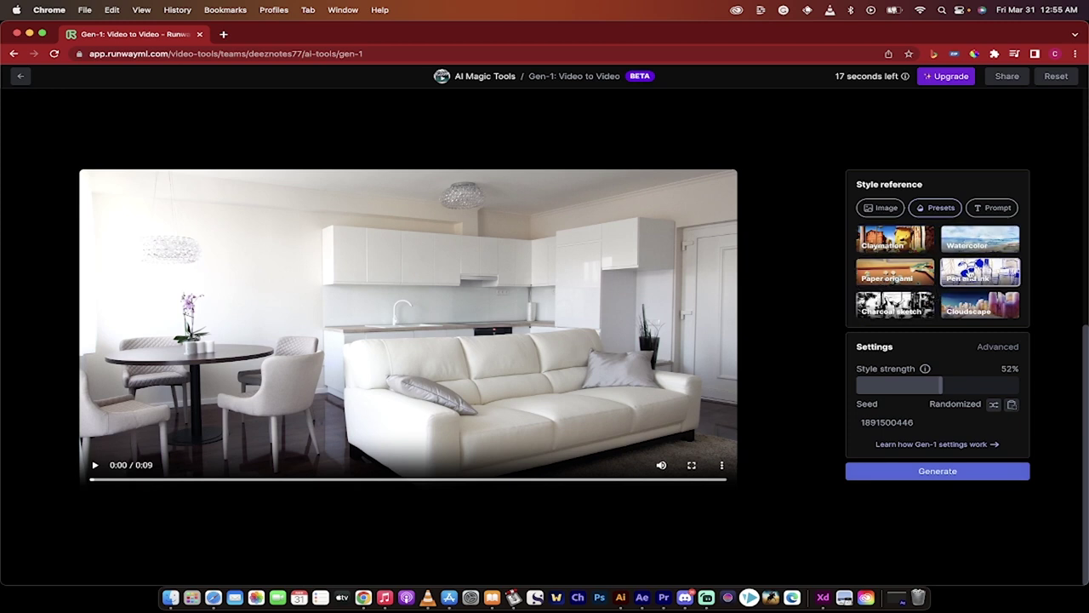
{"action": "left_click", "coordinate": [885, 304]}
{"action": "left_click", "coordinate": [983, 312]}
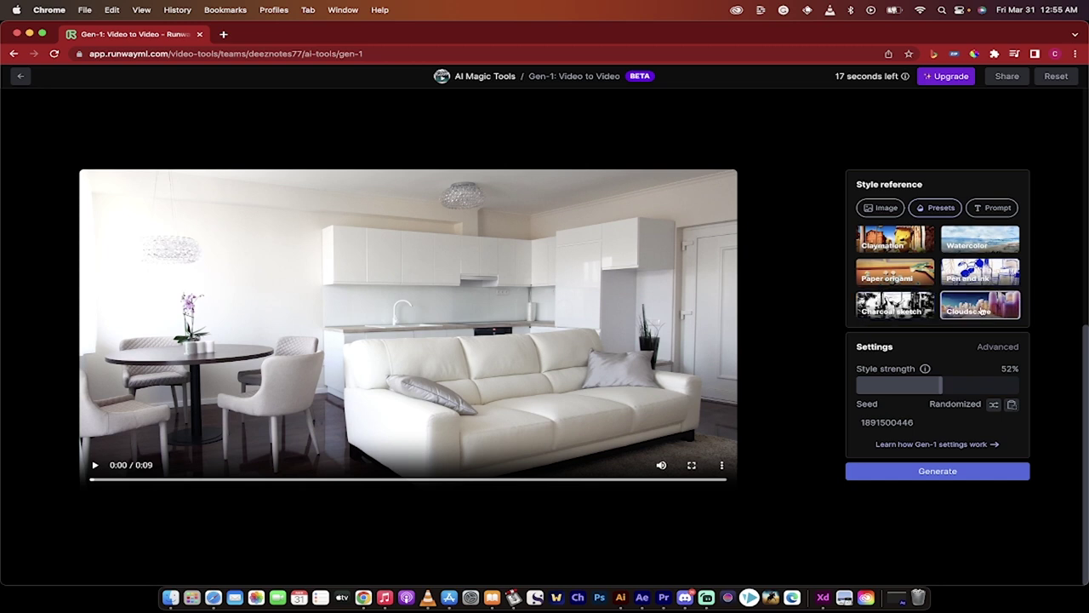
{"action": "left_click", "coordinate": [901, 245]}
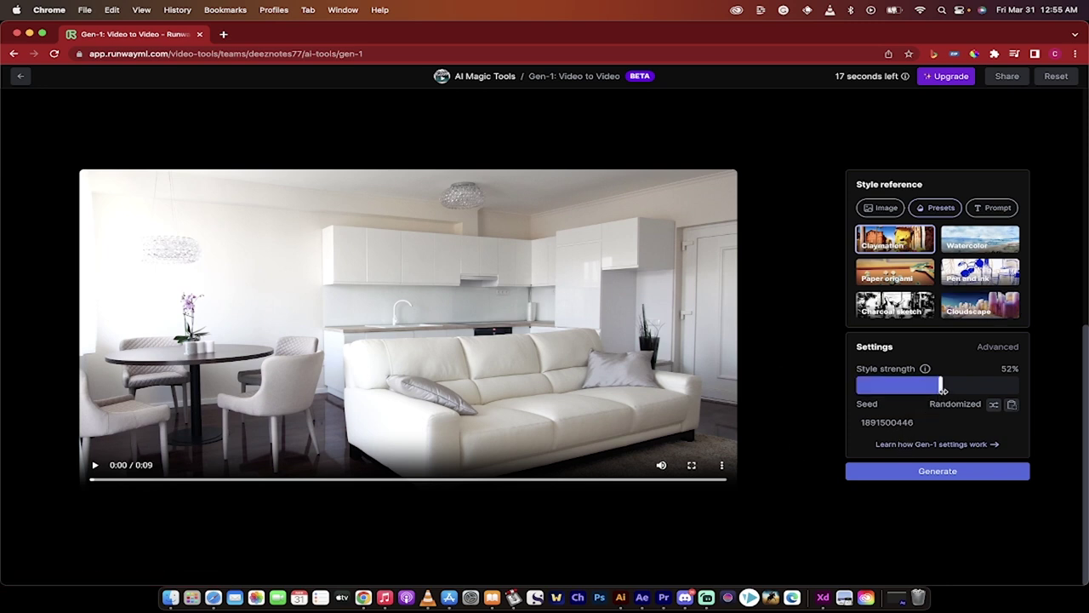
Step: Try style strengths near 18% and 80%, then leave the slider at 50%
{"action": "mouse_move", "coordinate": [927, 372]}
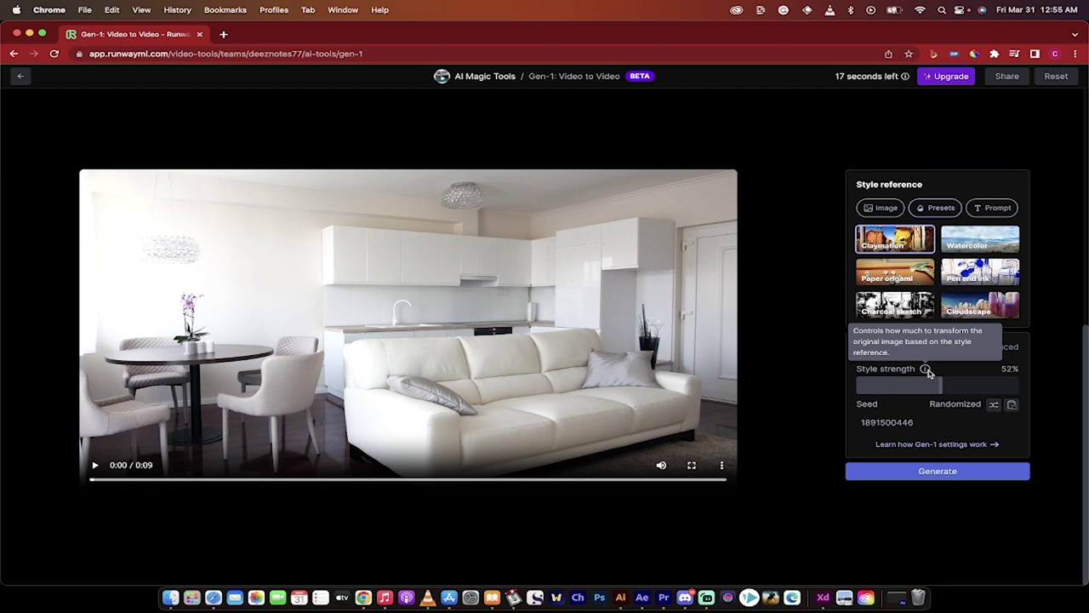
{"action": "left_click_drag", "start_coordinate": [940, 385], "coordinate": [888, 388]}
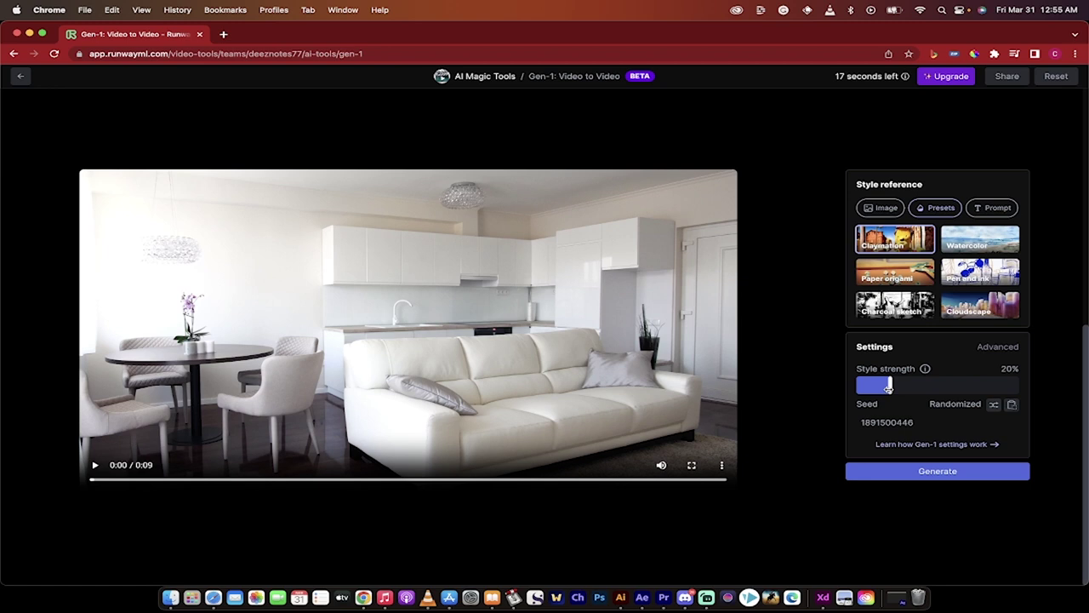
{"action": "left_click_drag", "start_coordinate": [888, 387], "coordinate": [988, 386]}
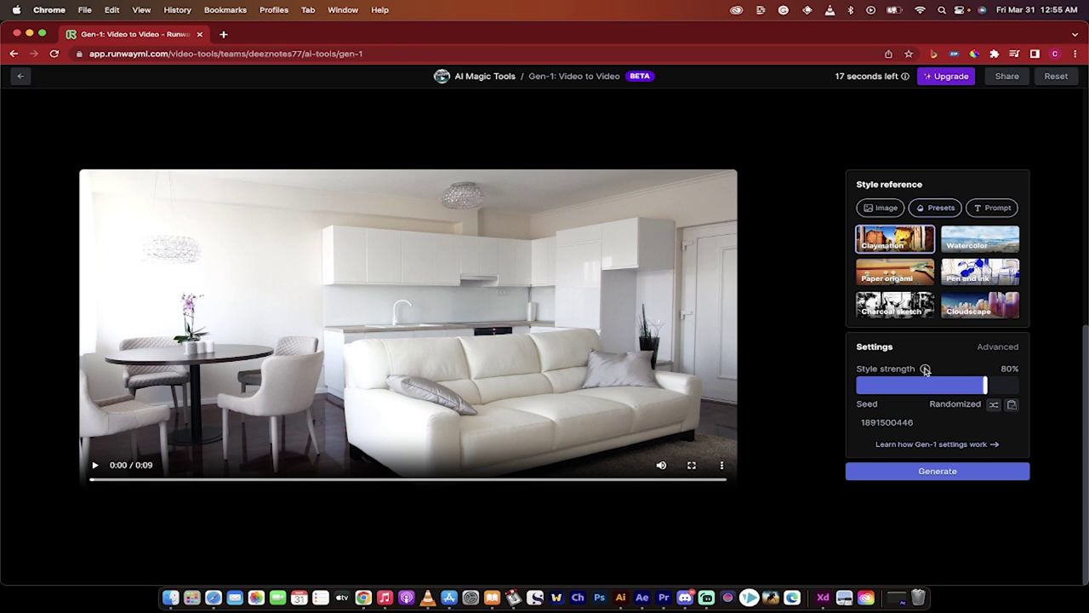
{"action": "mouse_move", "coordinate": [928, 369]}
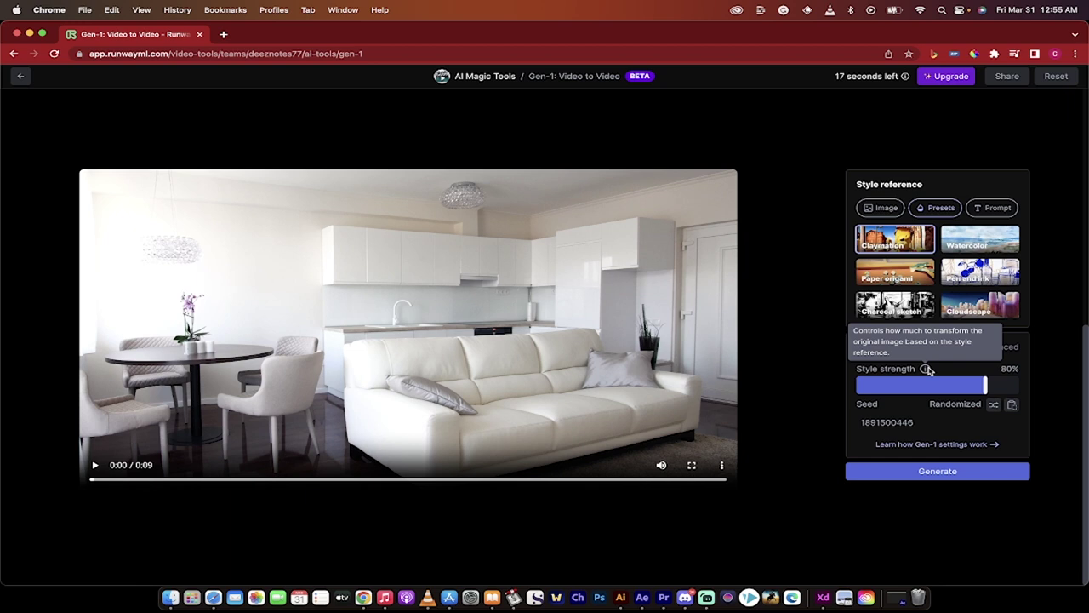
{"action": "left_click_drag", "start_coordinate": [978, 386], "coordinate": [938, 385]}
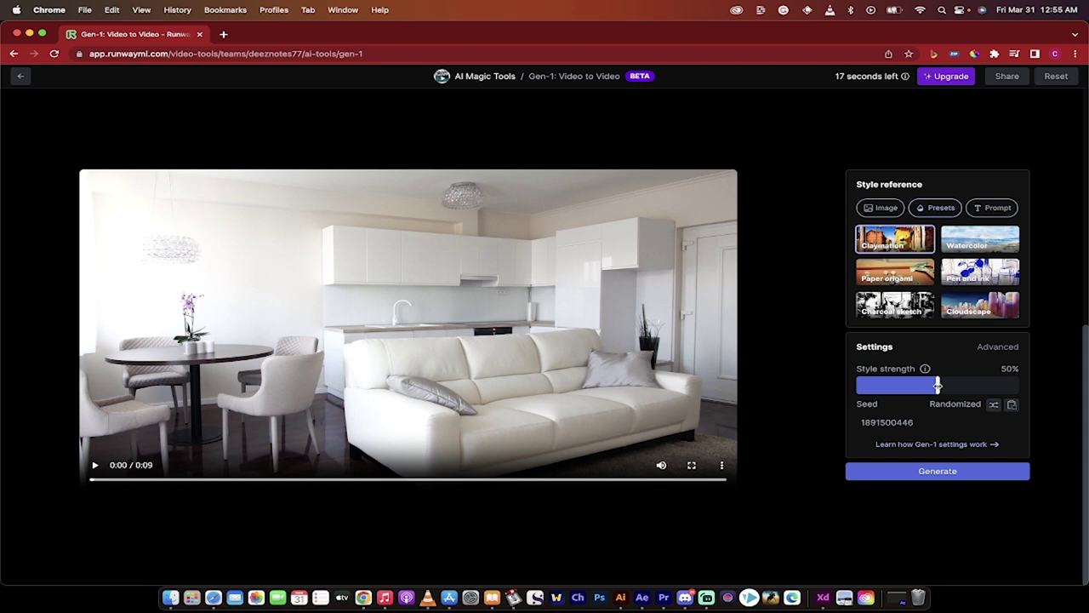
Step: Generate the claymation version of the living-room clip and play the result
{"action": "left_click", "coordinate": [901, 473]}
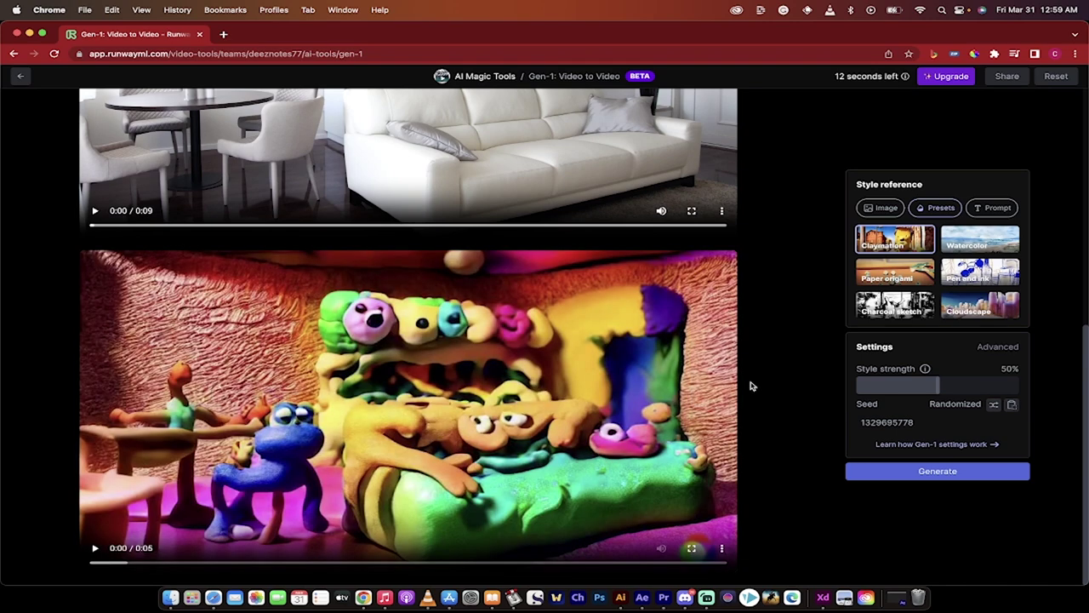
{"action": "scroll", "coordinate": [532, 313], "scroll_direction": "up", "scroll_amount": 4}
{"action": "scroll", "coordinate": [475, 246], "scroll_direction": "down", "scroll_amount": 4}
{"action": "scroll", "coordinate": [365, 326], "scroll_direction": "up", "scroll_amount": 2}
{"action": "scroll", "coordinate": [363, 323], "scroll_direction": "down", "scroll_amount": 2}
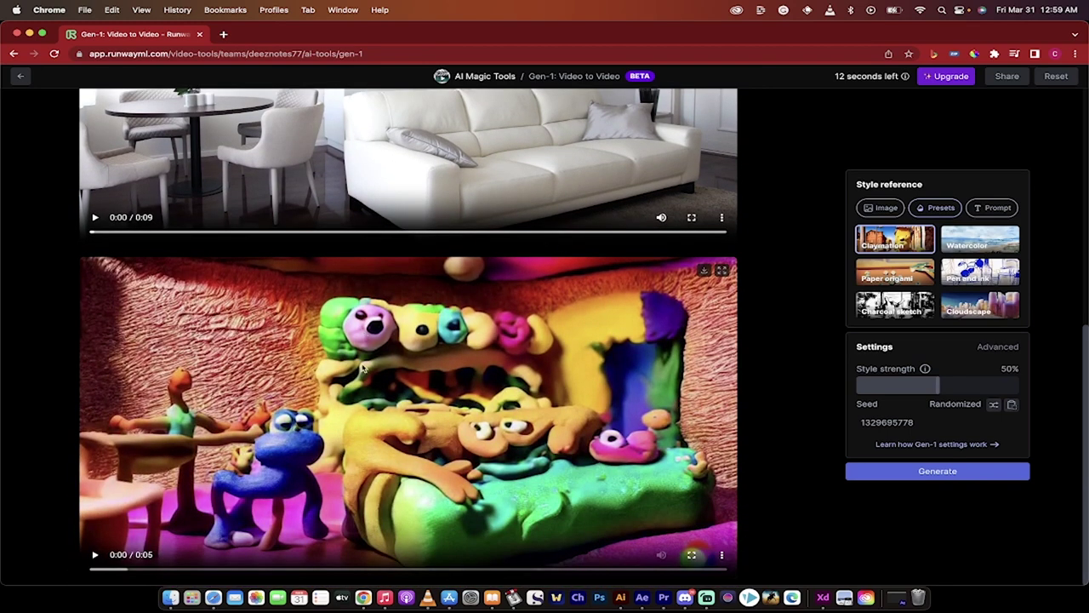
{"action": "scroll", "coordinate": [375, 408], "scroll_direction": "down", "scroll_amount": 1}
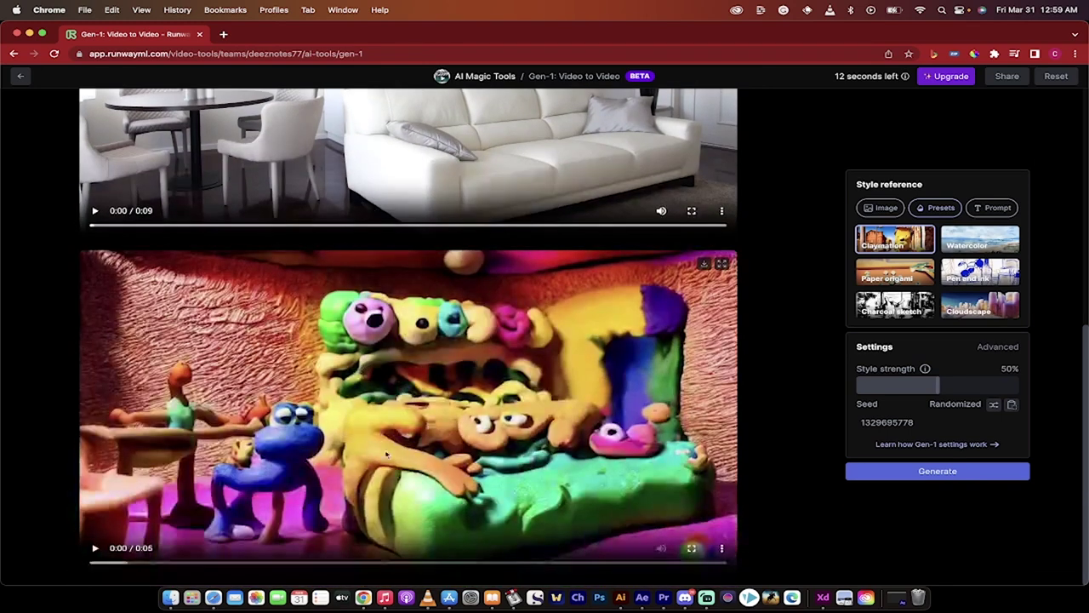
{"action": "left_click", "coordinate": [94, 547]}
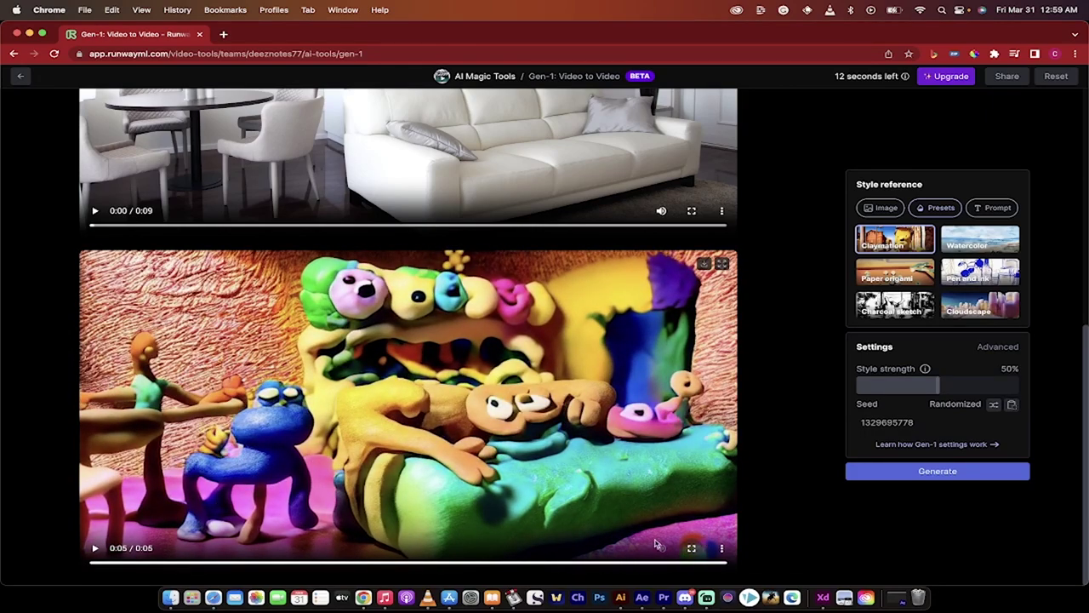
Step: Download the claymation clip as an MP4 from its options menu
{"action": "left_click", "coordinate": [722, 550]}
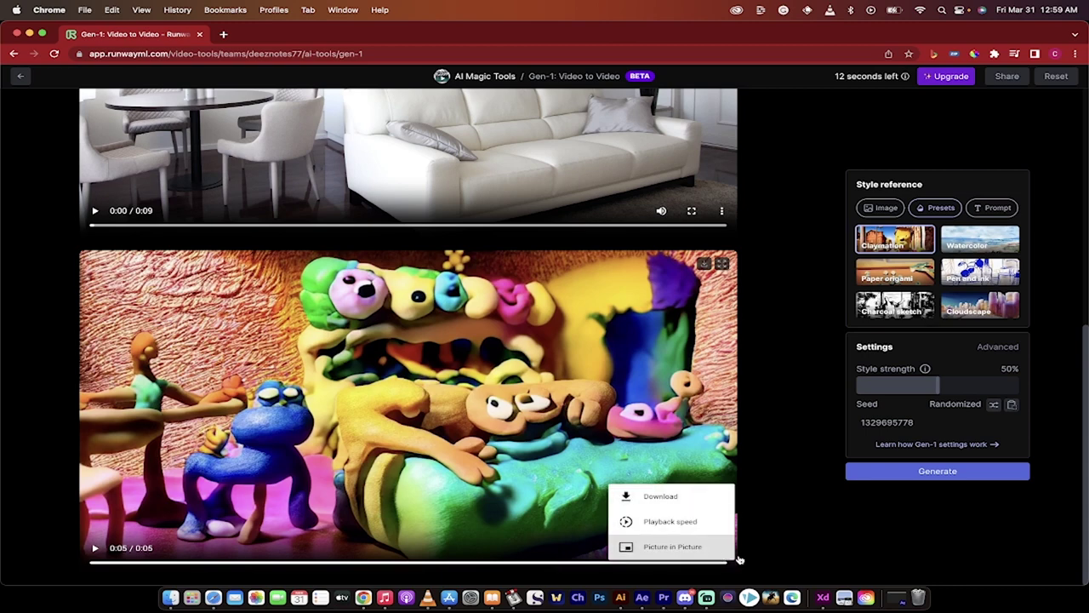
{"action": "left_click", "coordinate": [723, 551]}
{"action": "left_click", "coordinate": [723, 551]}
{"action": "left_click", "coordinate": [706, 494]}
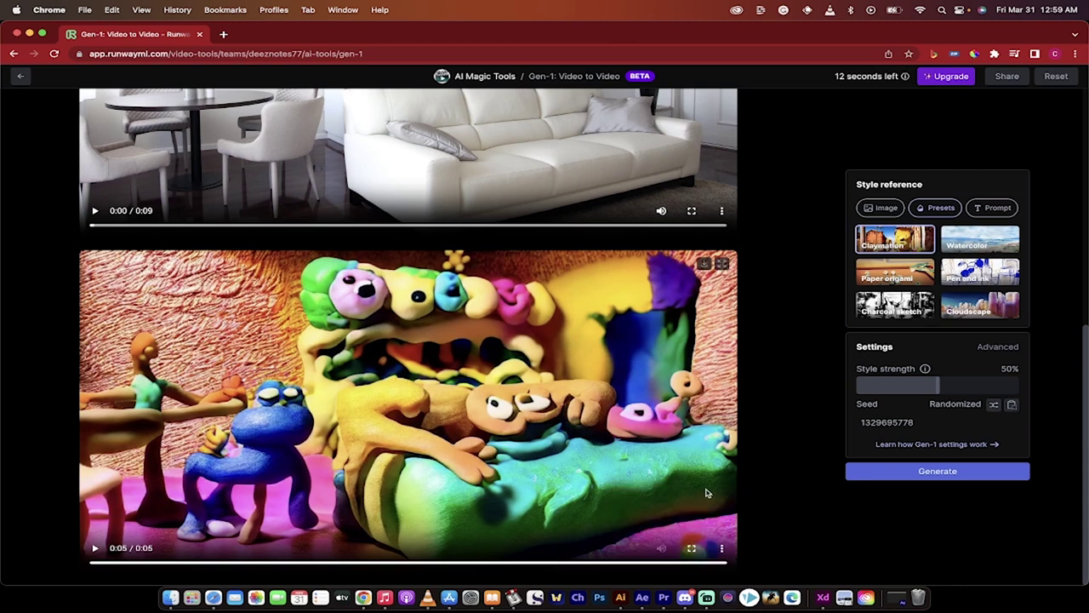
Step: Dismiss the downloads bar and play the new watercolor version below the claymation clip
{"action": "scroll", "coordinate": [790, 454], "scroll_direction": "down", "scroll_amount": 2}
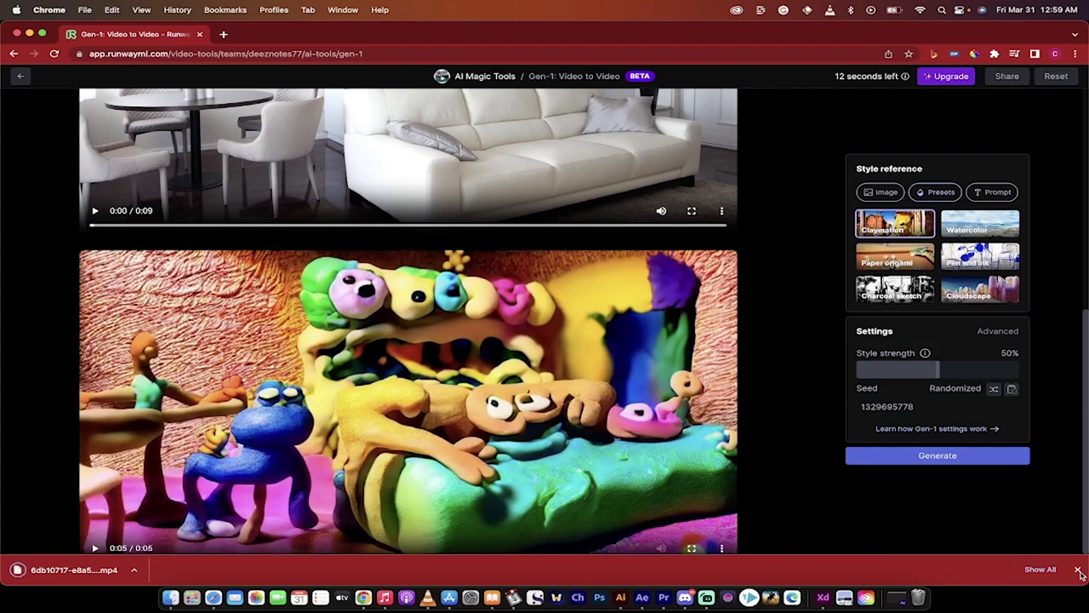
{"action": "left_click", "coordinate": [1078, 570]}
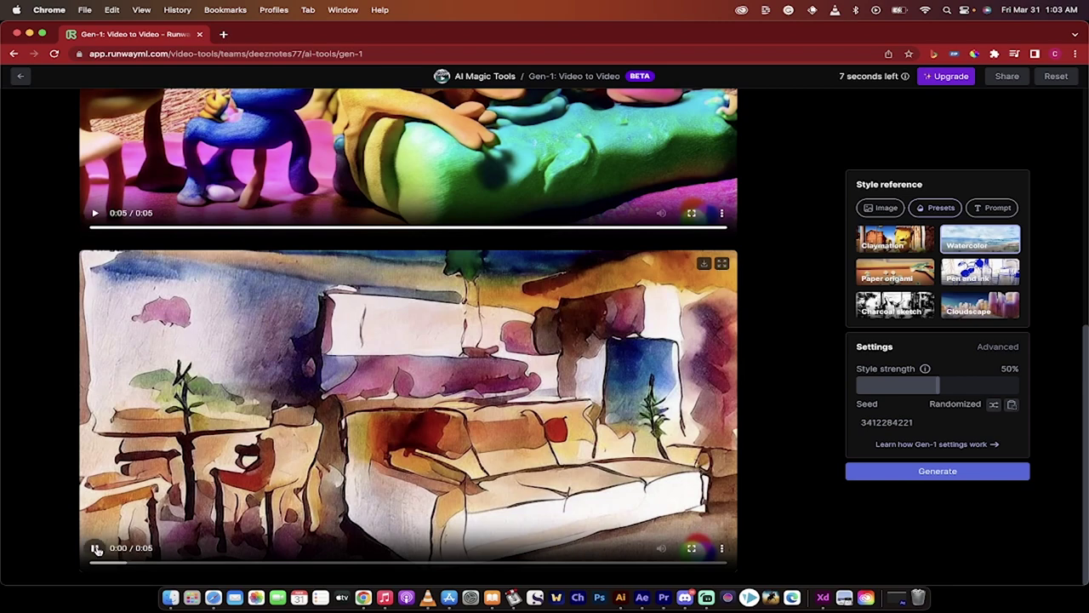
{"action": "left_click", "coordinate": [95, 549]}
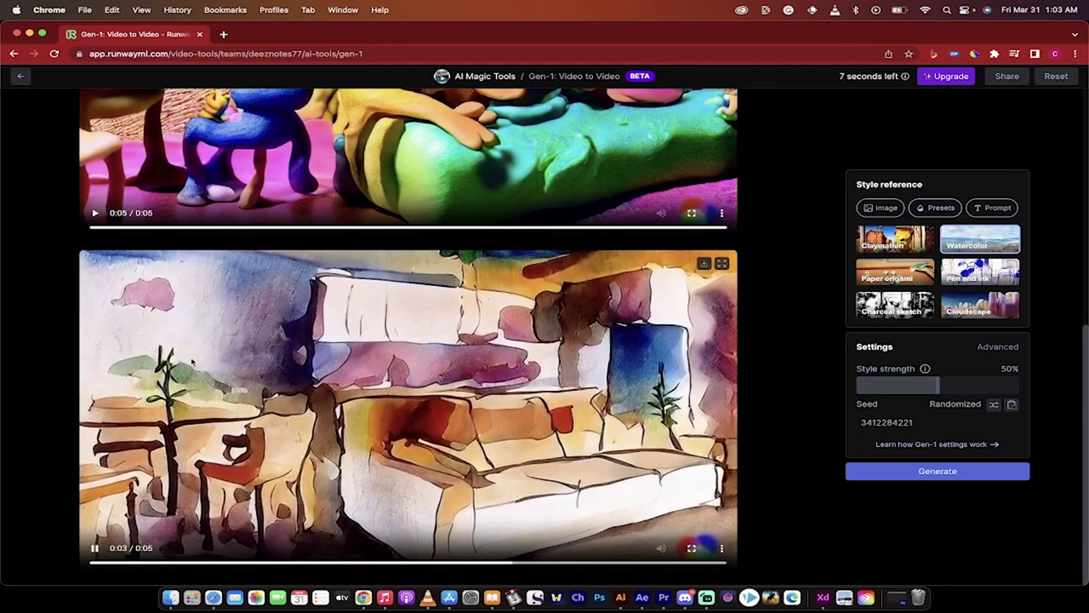
{"action": "scroll", "coordinate": [192, 361], "scroll_direction": "up", "scroll_amount": 6}
{"action": "scroll", "coordinate": [253, 366], "scroll_direction": "down", "scroll_amount": 4}
{"action": "scroll", "coordinate": [283, 375], "scroll_direction": "down", "scroll_amount": 3}
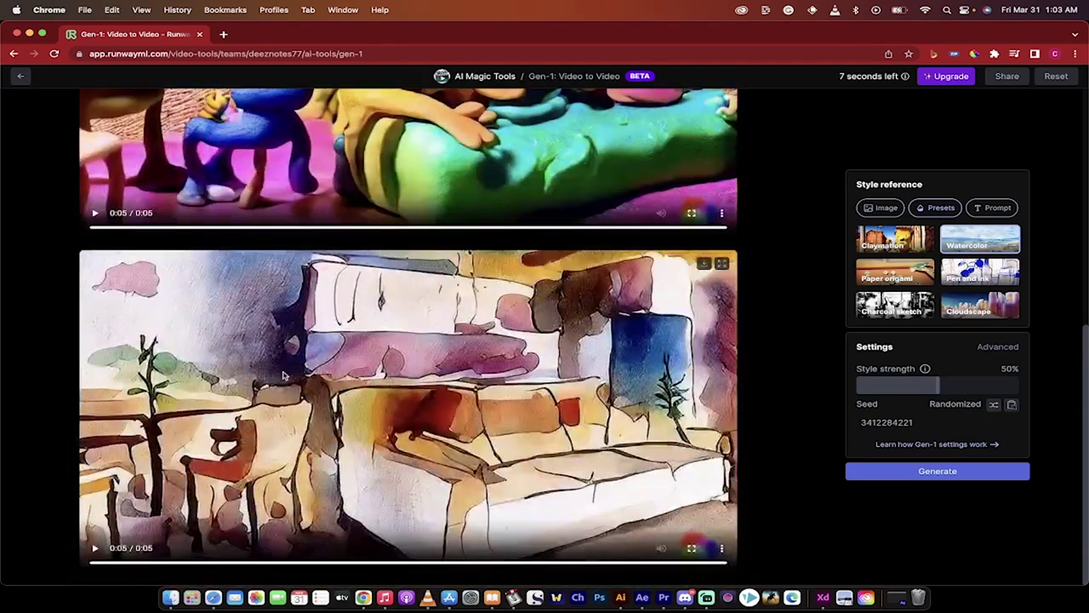